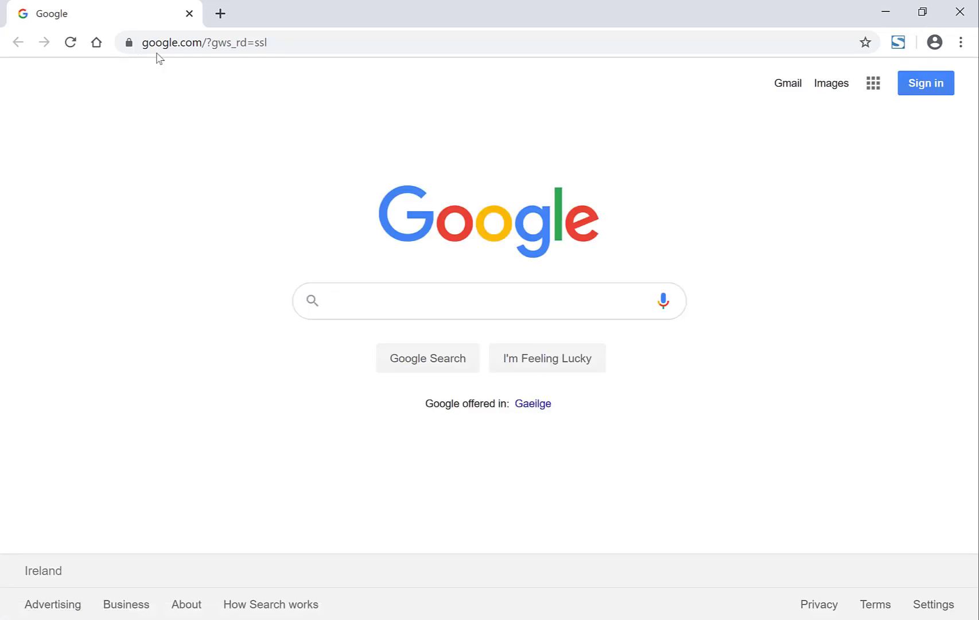
pyautogui.click(208, 42)
pyautogui.write('www.proton')
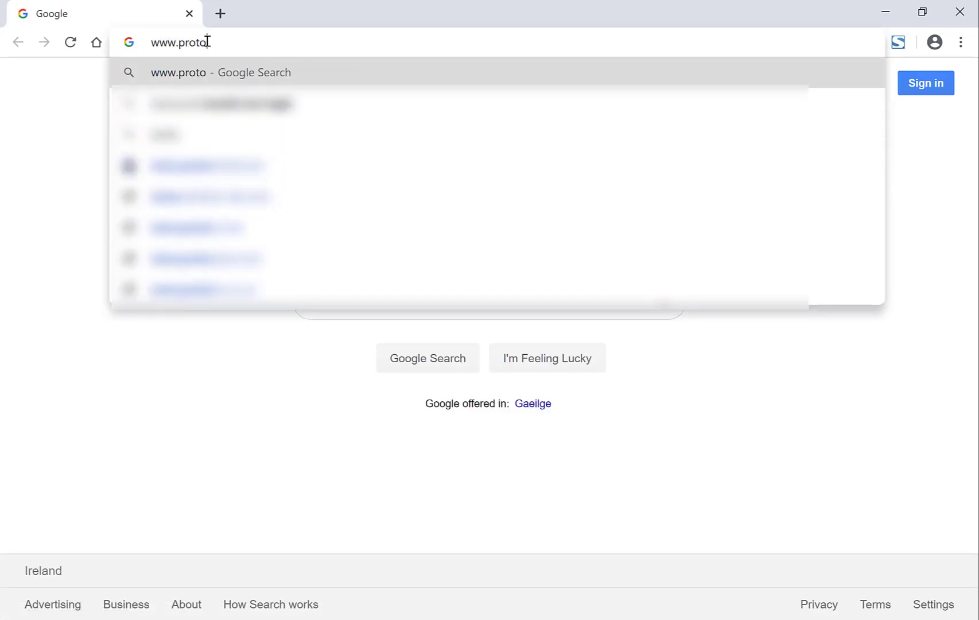
pyautogui.write('mail.com')
pyautogui.press('Return')
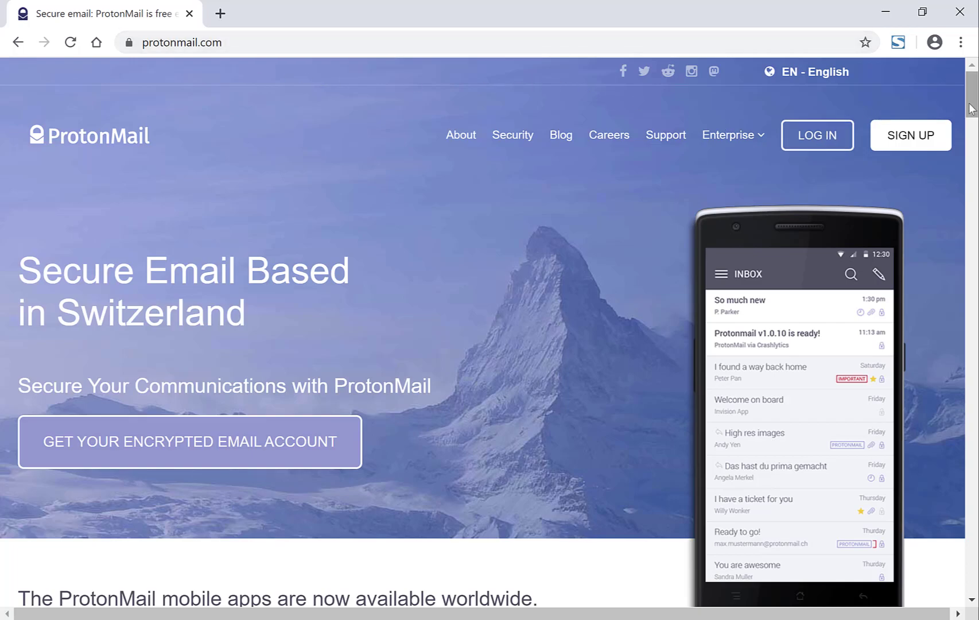
pyautogui.moveTo(974, 107); pyautogui.dragTo(973, 158)
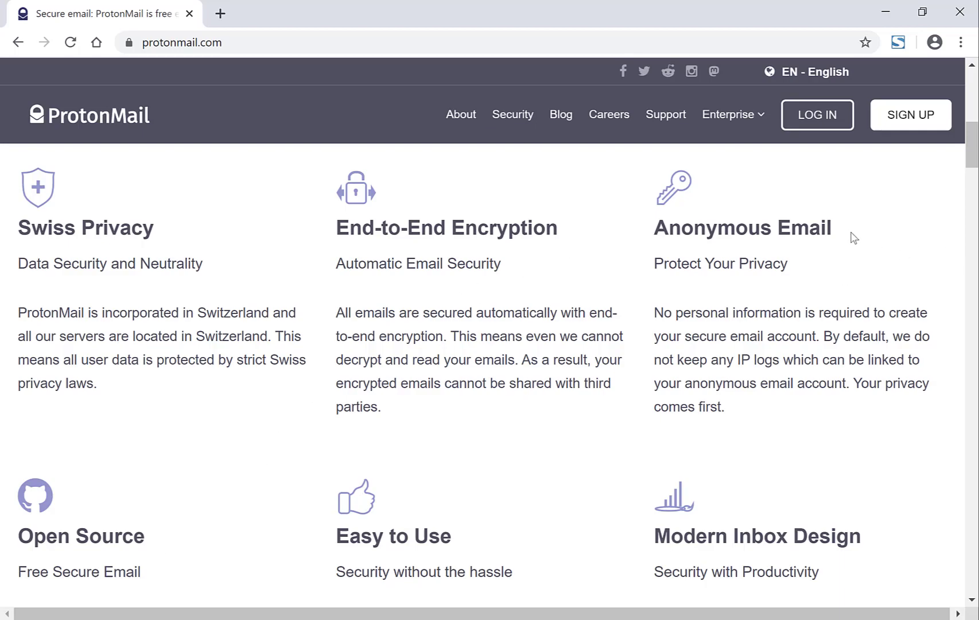
pyautogui.moveTo(784, 235); pyautogui.dragTo(653, 249)
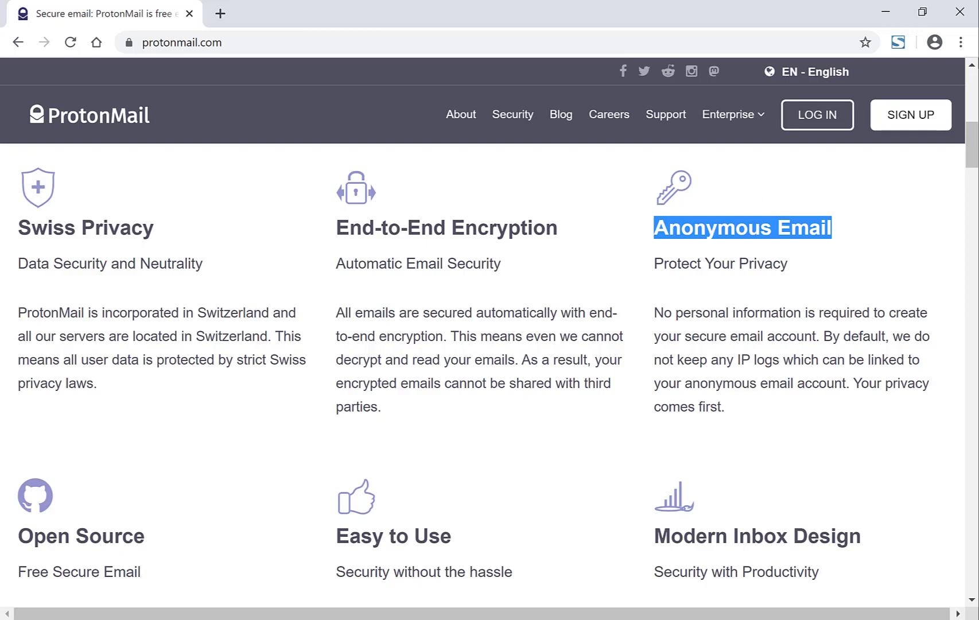
pyautogui.moveTo(973, 137); pyautogui.dragTo(972, 89)
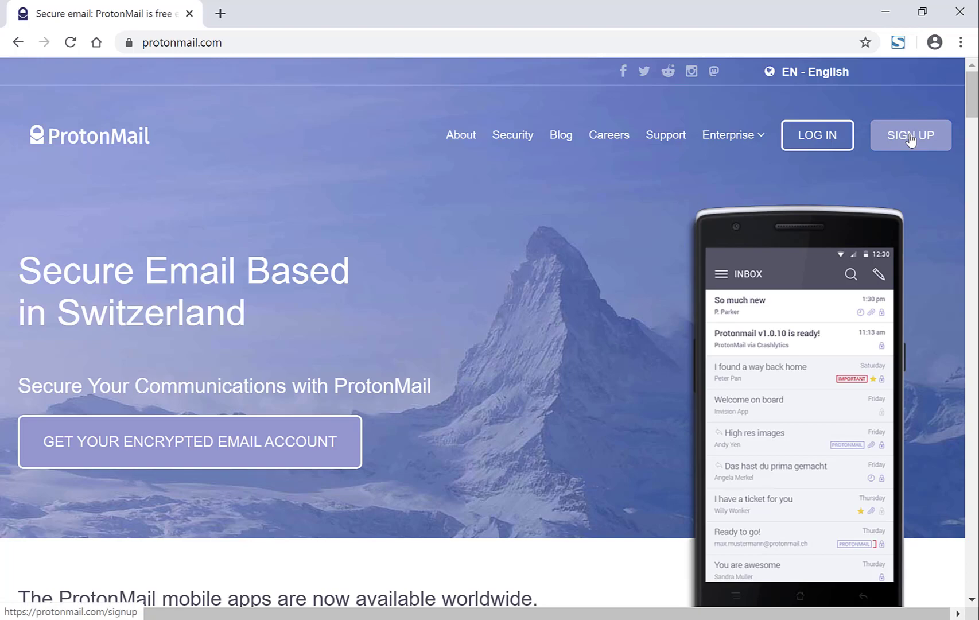
# Begin SIGN UP, expand the FREE plan details and select the free plan
pyautogui.click(910, 138)
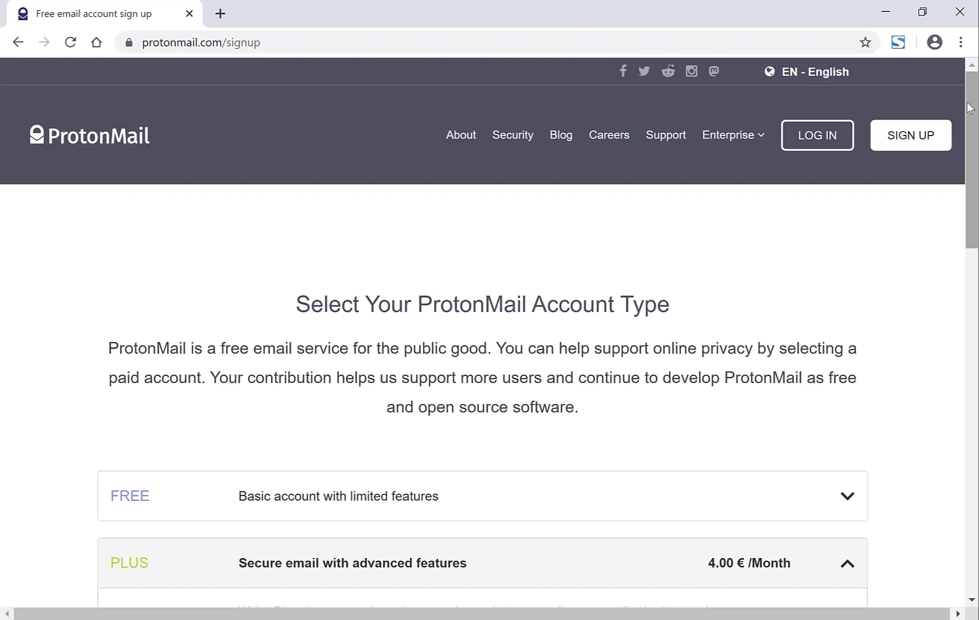
pyautogui.moveTo(970, 108); pyautogui.dragTo(973, 294)
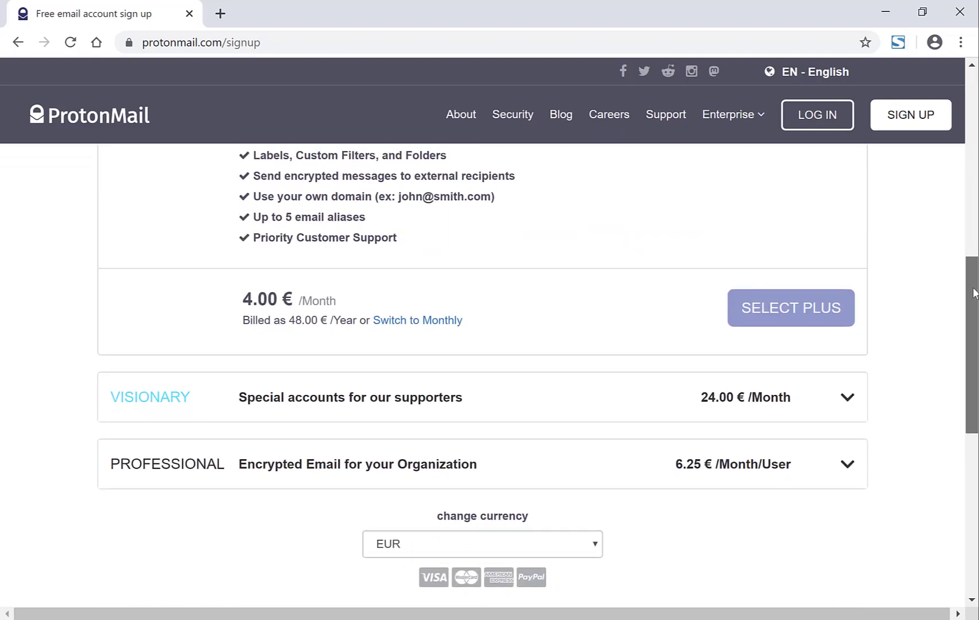
pyautogui.moveTo(974, 294); pyautogui.dragTo(973, 165)
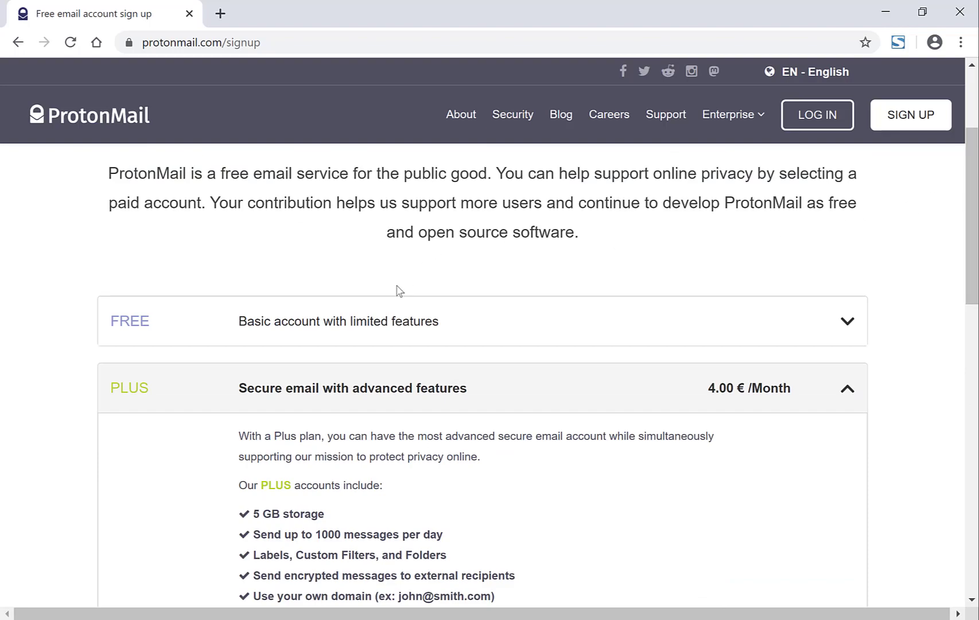
pyautogui.click(407, 316)
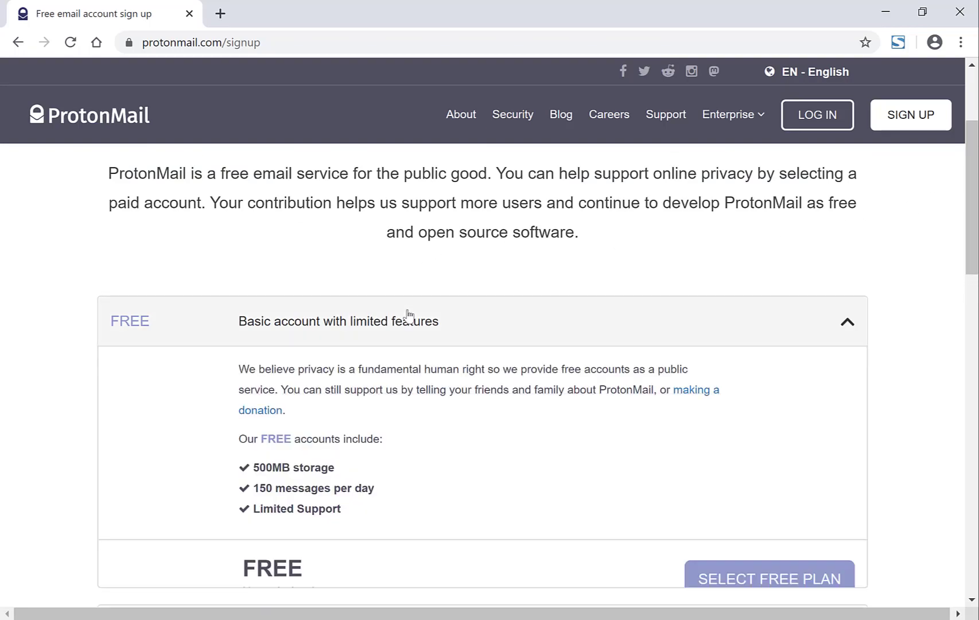
pyautogui.scroll(-2, 811, 384)
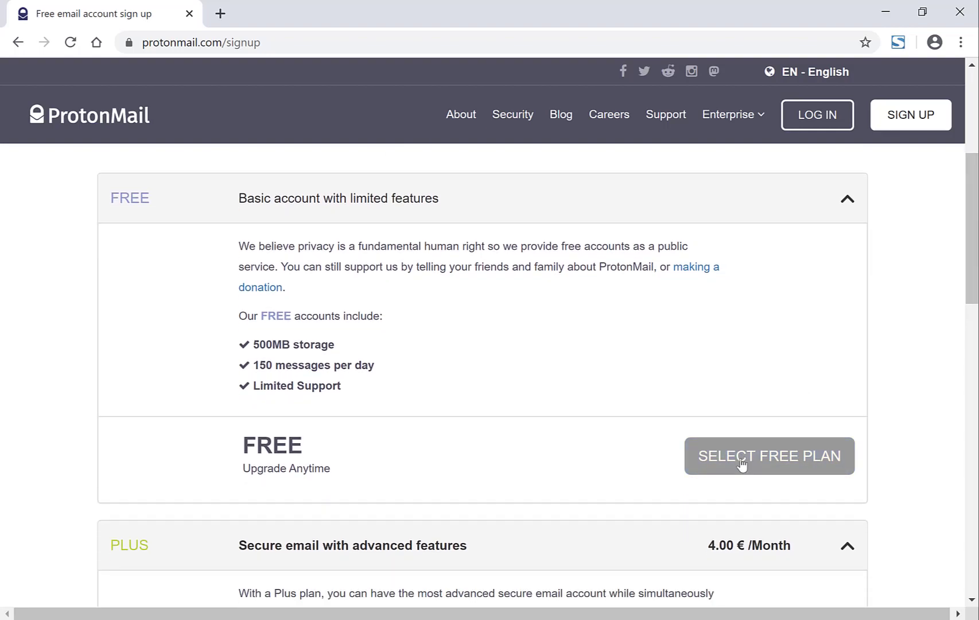
pyautogui.click(741, 464)
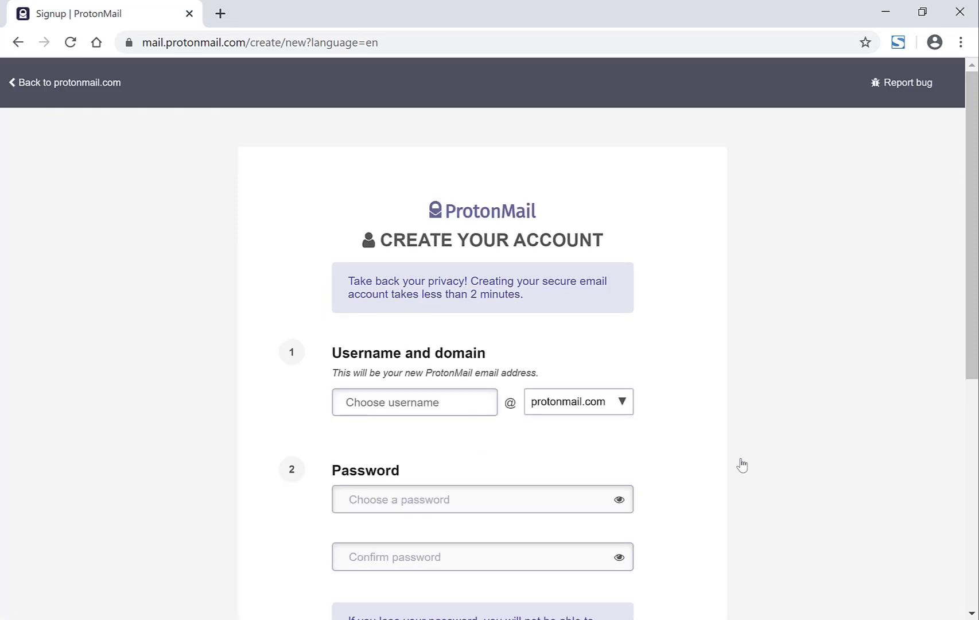
# Enter the chosen username and paste the account password into both password fields
pyautogui.click(414, 409)
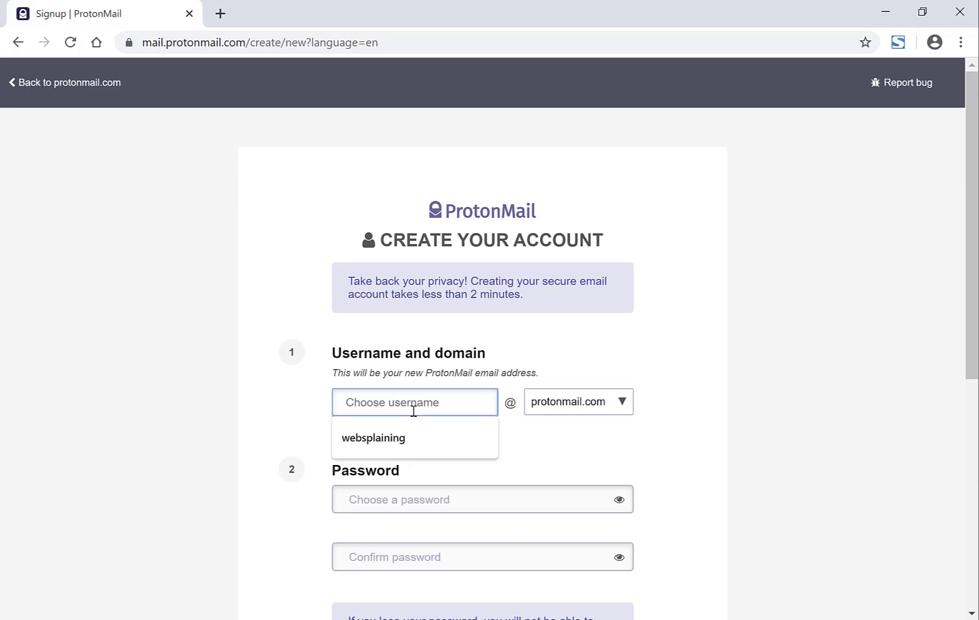
pyautogui.write('websplaining')
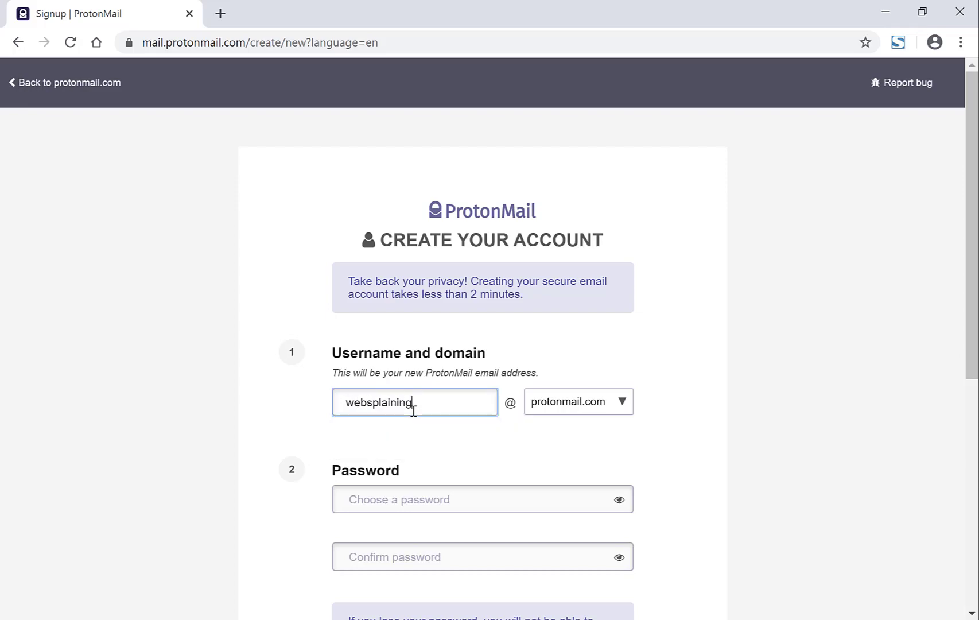
pyautogui.click(733, 325)
pyautogui.scroll(-3, 733, 325)
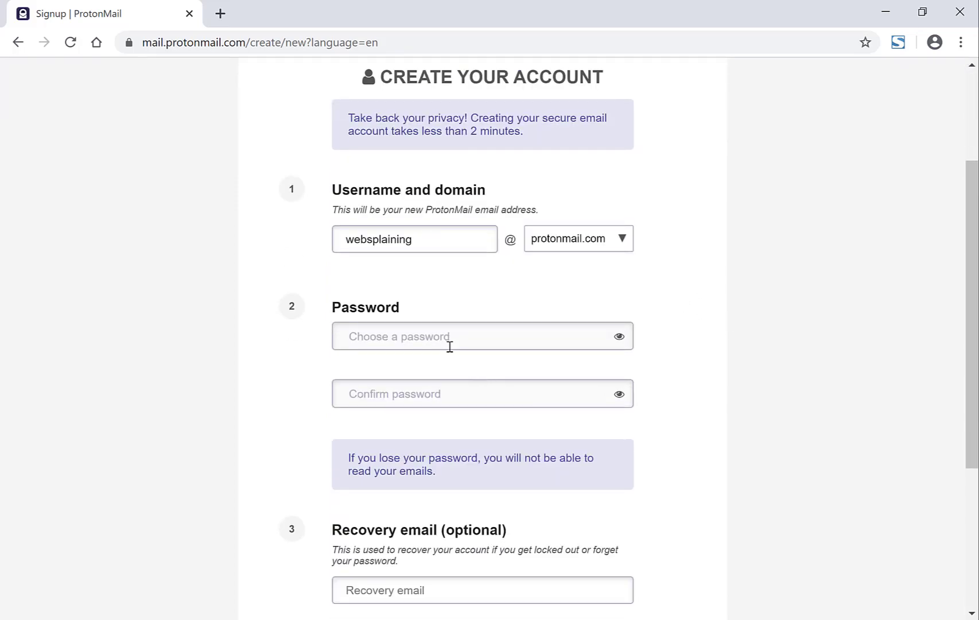
pyautogui.click(449, 346)
pyautogui.hotkey('ctrl', 'v')
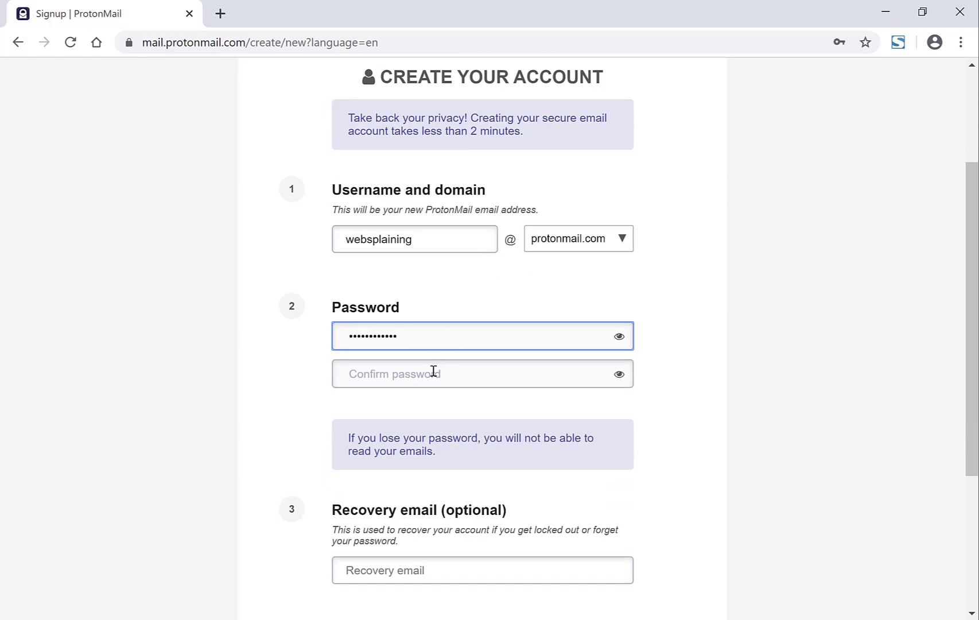
pyautogui.click(435, 372)
pyautogui.hotkey('ctrl', 'v')
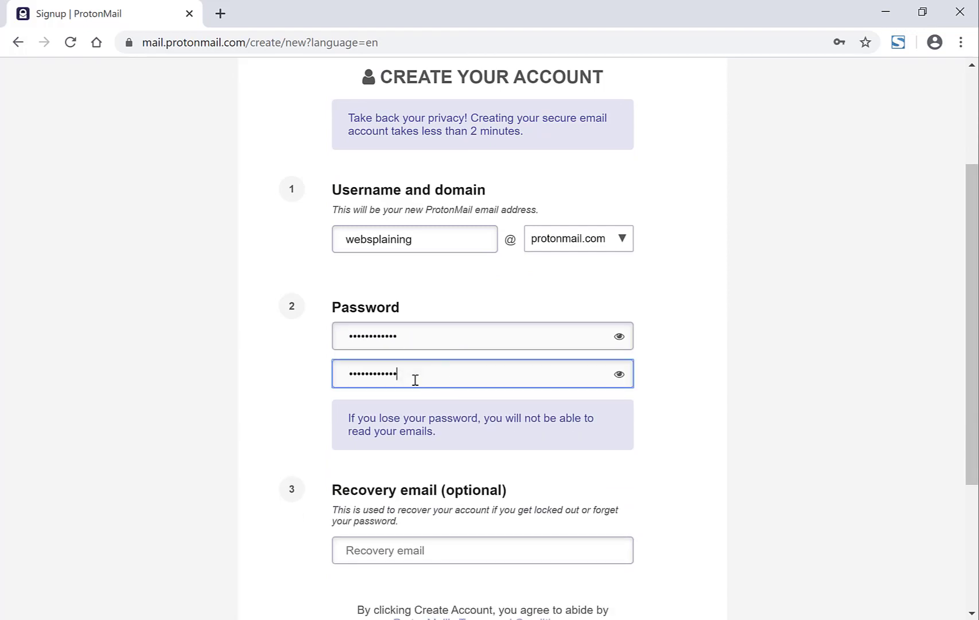
# Submit the form with CREATE ACCOUNT and confirm continuing without a recovery email
pyautogui.moveTo(976, 304); pyautogui.dragTo(930, 354)
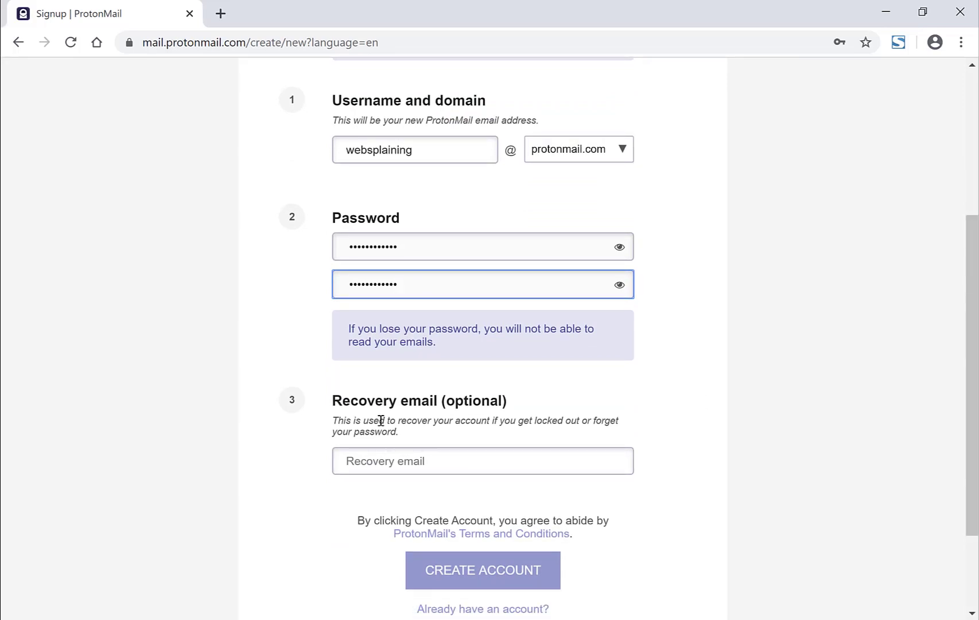
pyautogui.scroll(-3, 608, 488)
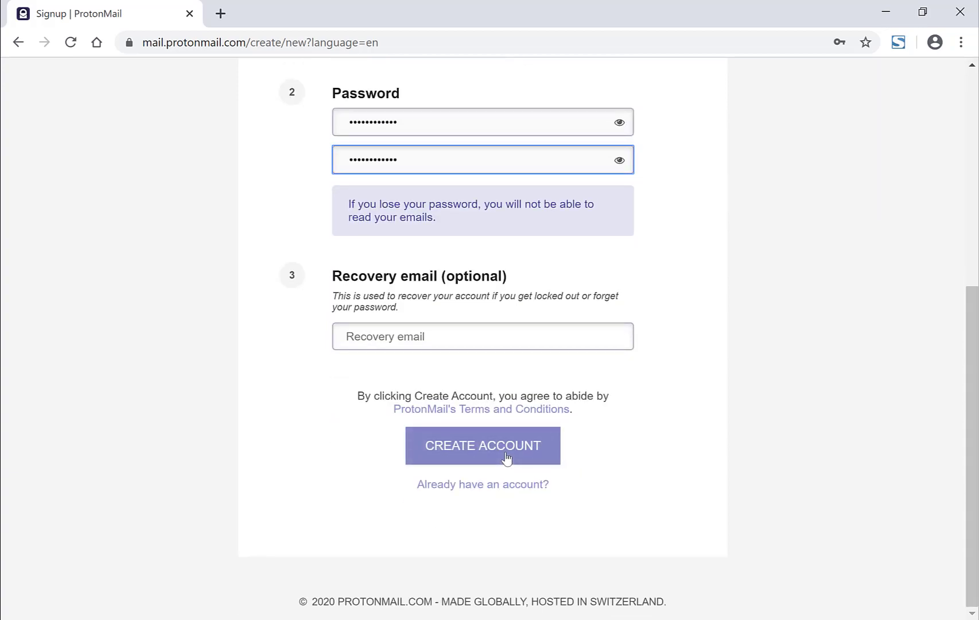
pyautogui.click(505, 458)
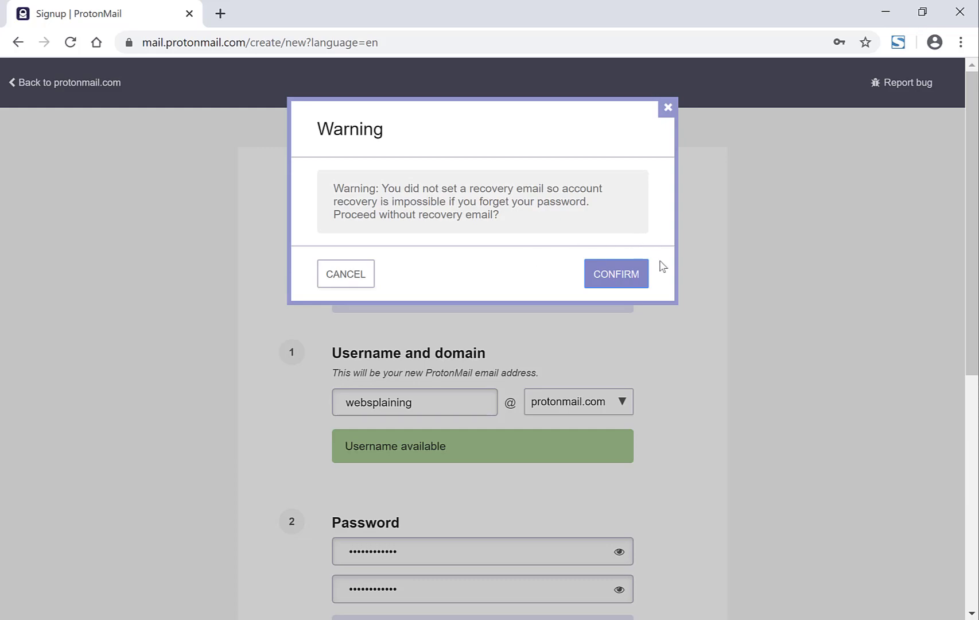
pyautogui.click(639, 278)
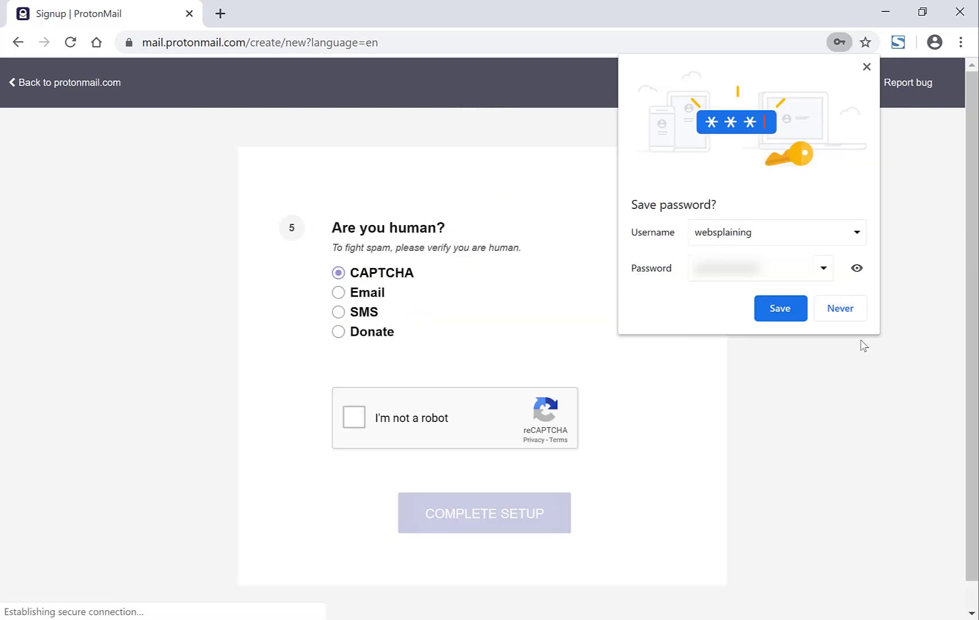
# Decline Chrome's offer to save the password and tick I'm not a robot
pyautogui.click(852, 305)
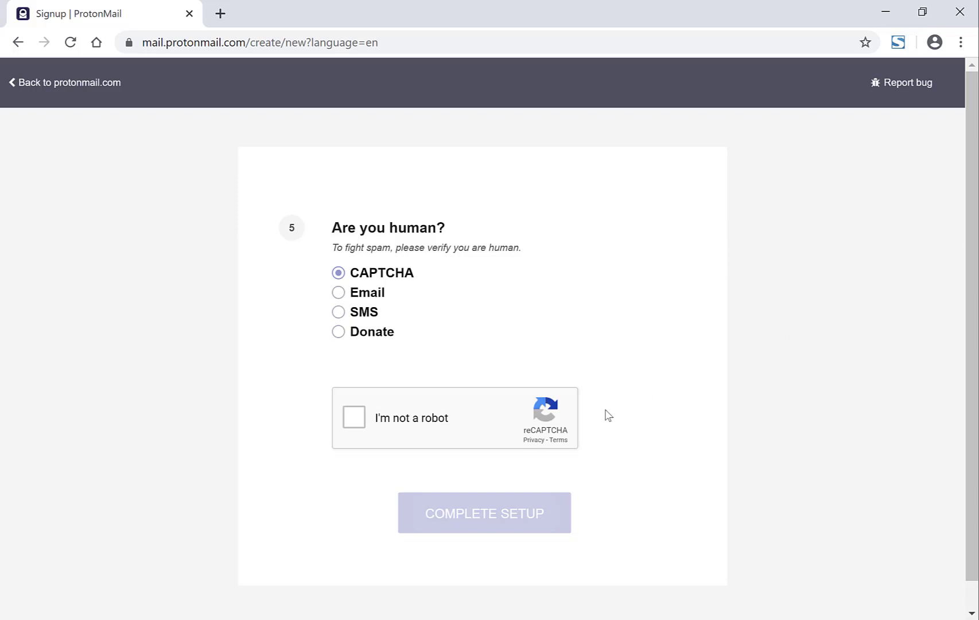
pyautogui.click(354, 417)
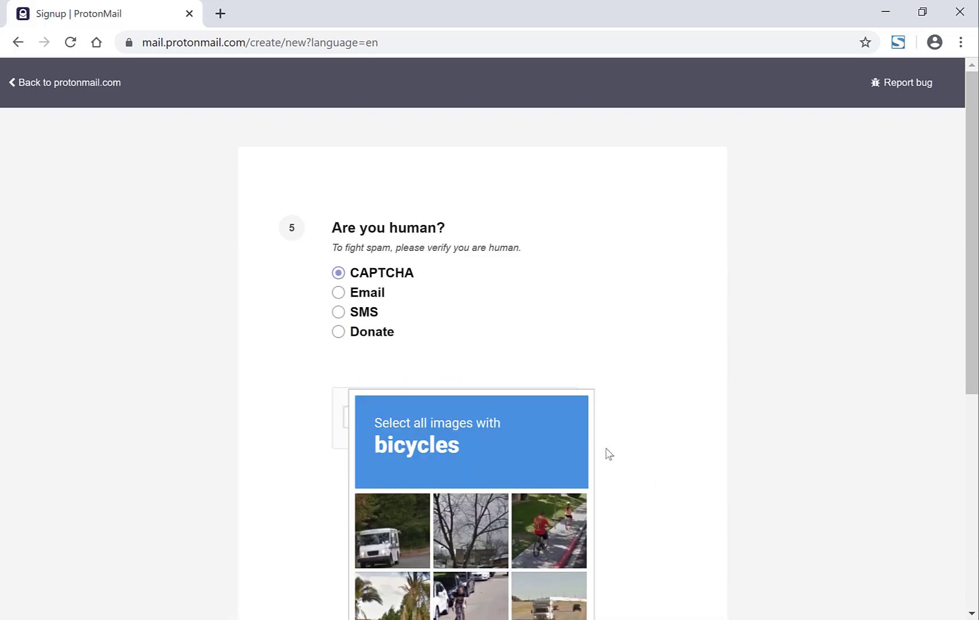
pyautogui.scroll(-4, 653, 382)
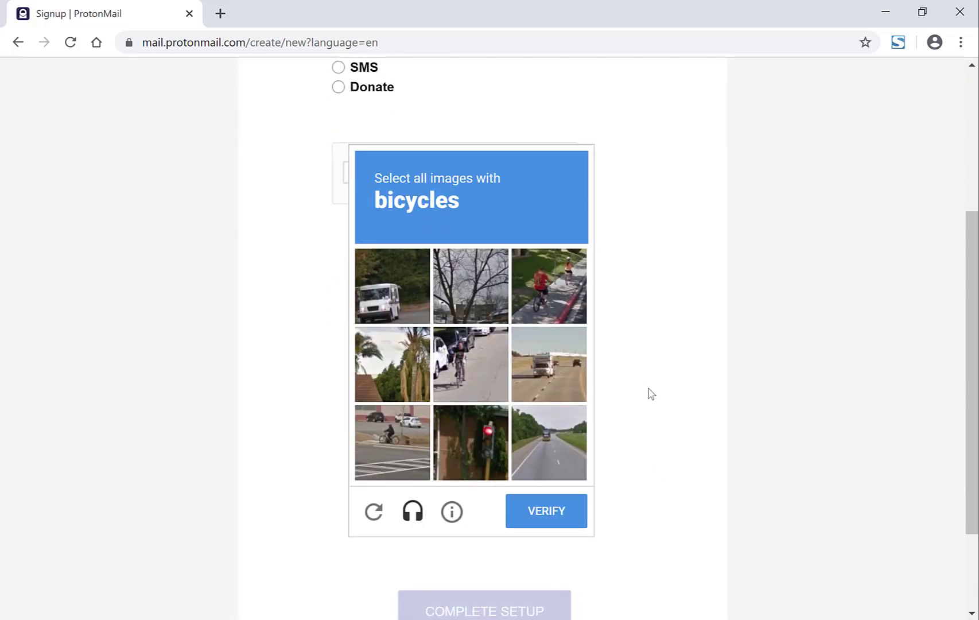
# Select the three bicycle images, verify, and complete the account setup
pyautogui.click(408, 428)
pyautogui.click(481, 357)
pyautogui.click(551, 295)
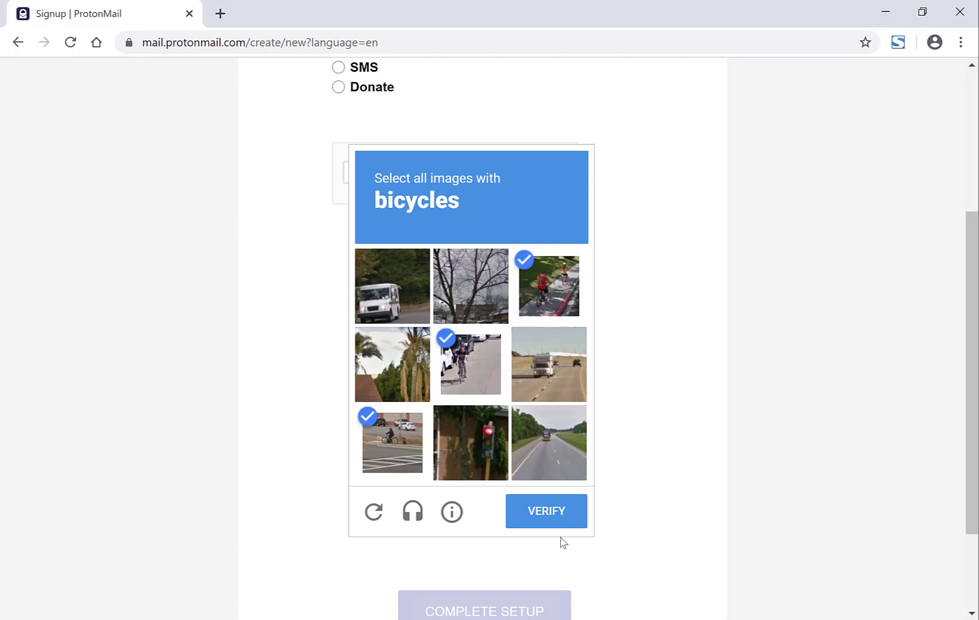
pyautogui.click(548, 513)
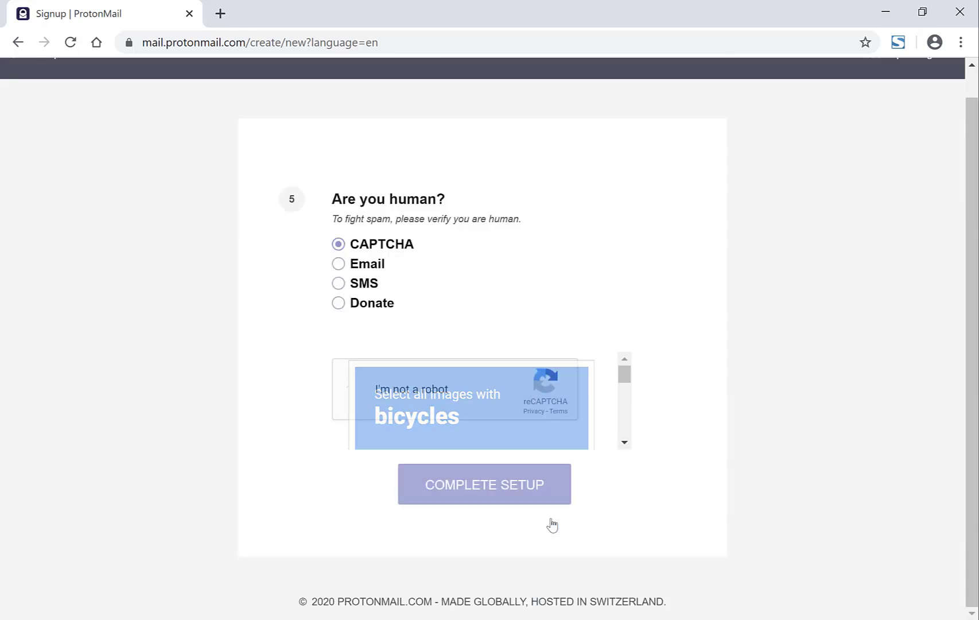
pyautogui.click(511, 503)
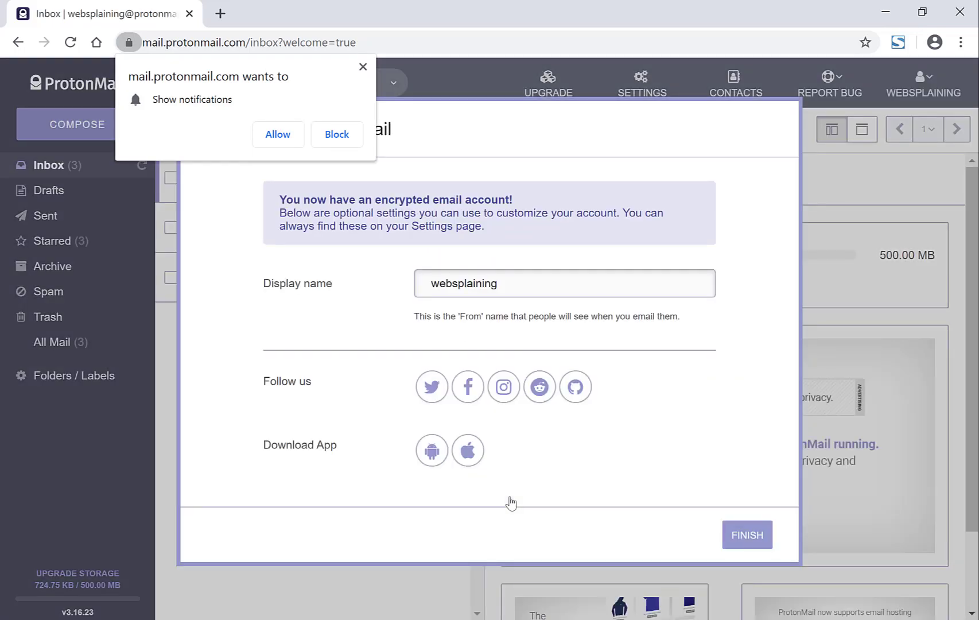
# Dismiss the notifications prompt and finish the Welcome to ProtonMail dialog
pyautogui.click(363, 67)
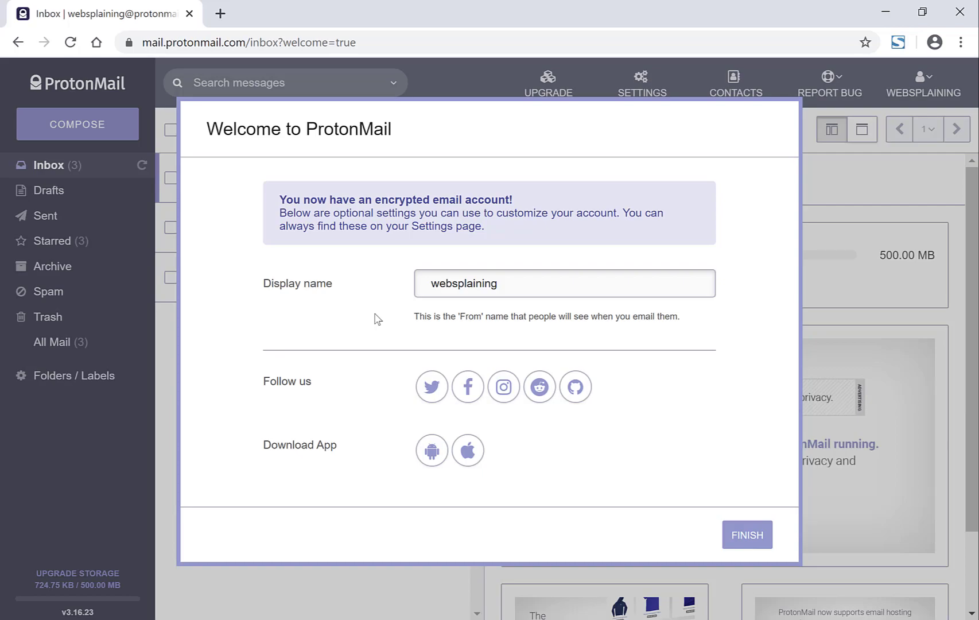
pyautogui.click(736, 534)
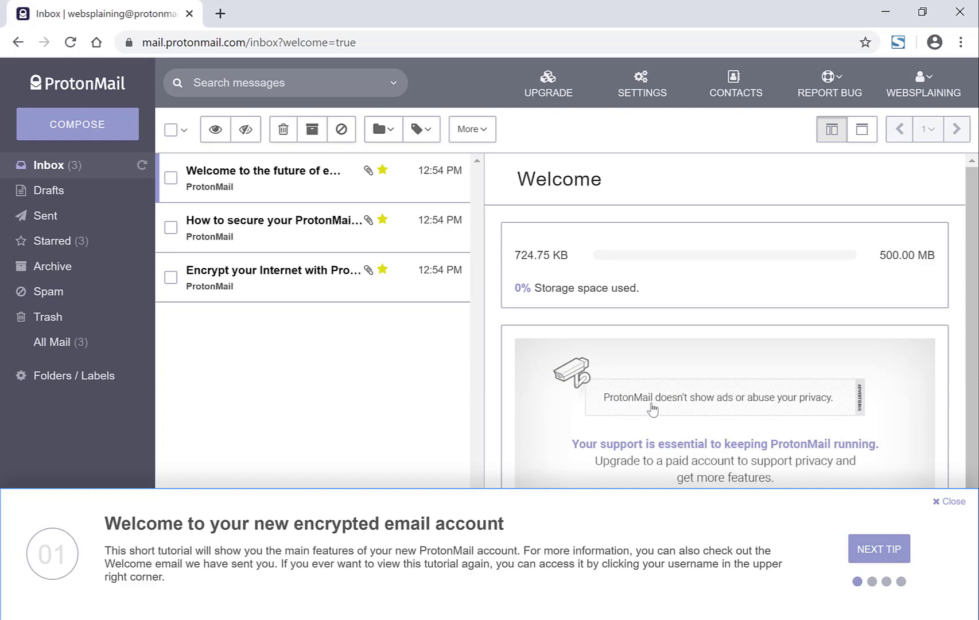
# Close the tutorial banner at the bottom of the inbox
pyautogui.click(957, 503)
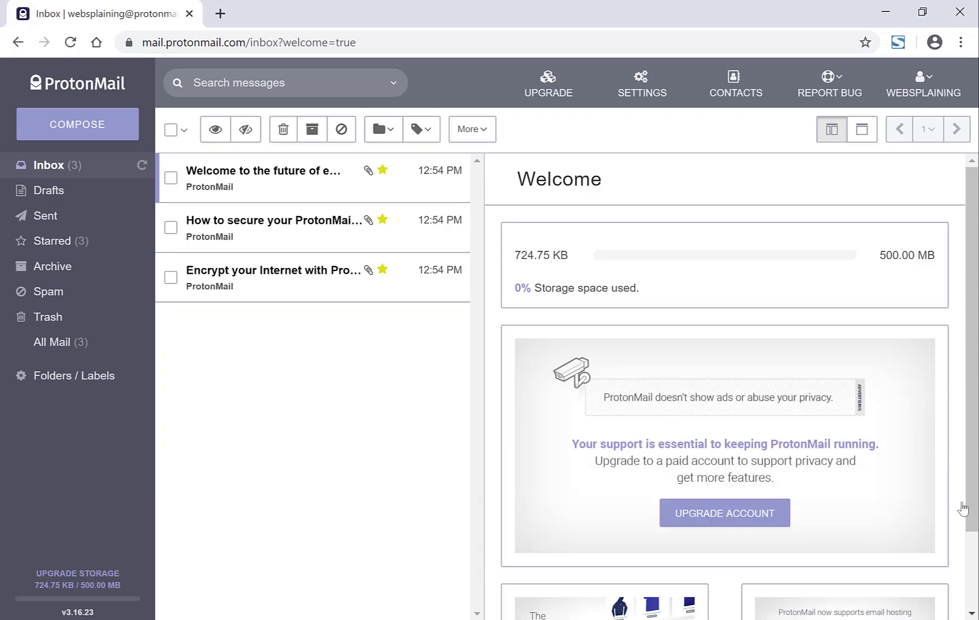